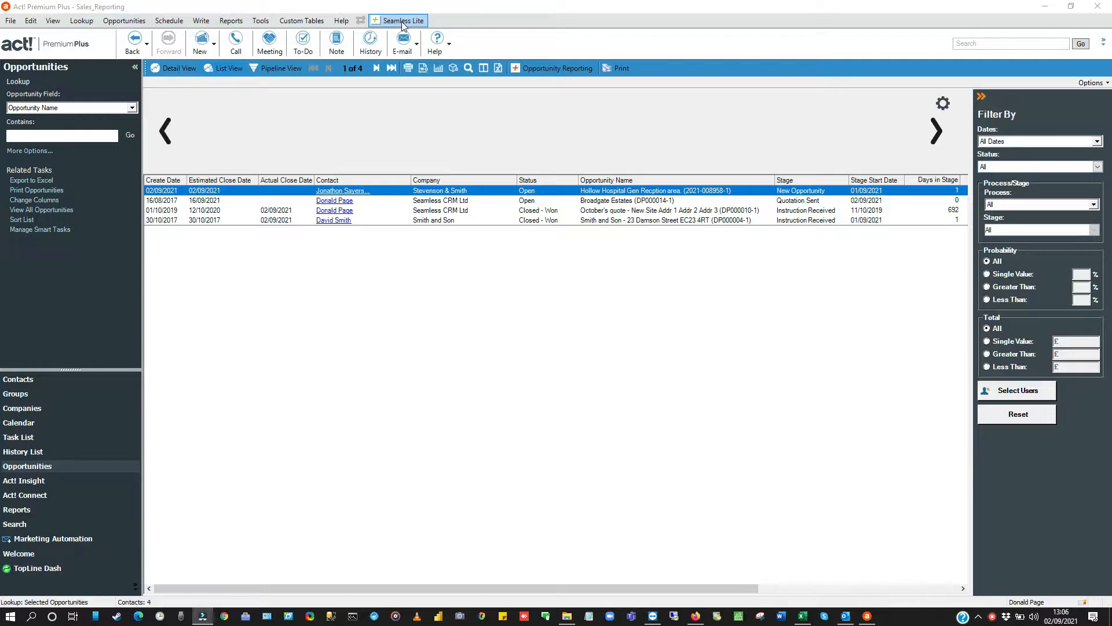
# Step: Open the Seamless Lite settings for Opportunity Reporting and select the Contact entry among the export fields
pyautogui.click(402, 23)
pyautogui.moveTo(404, 37)
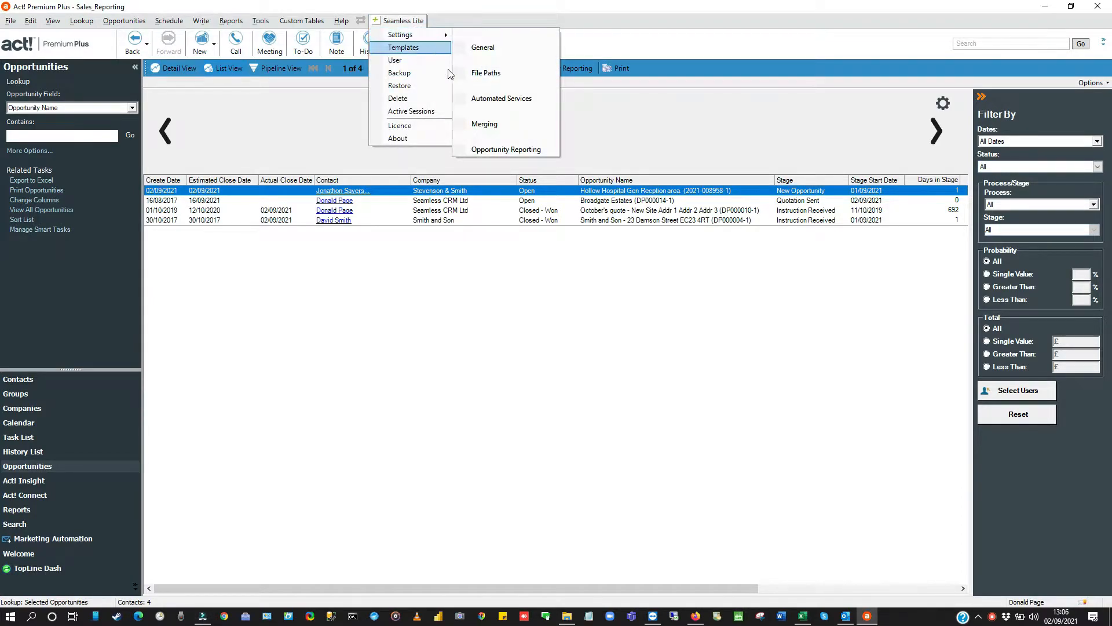
pyautogui.click(493, 149)
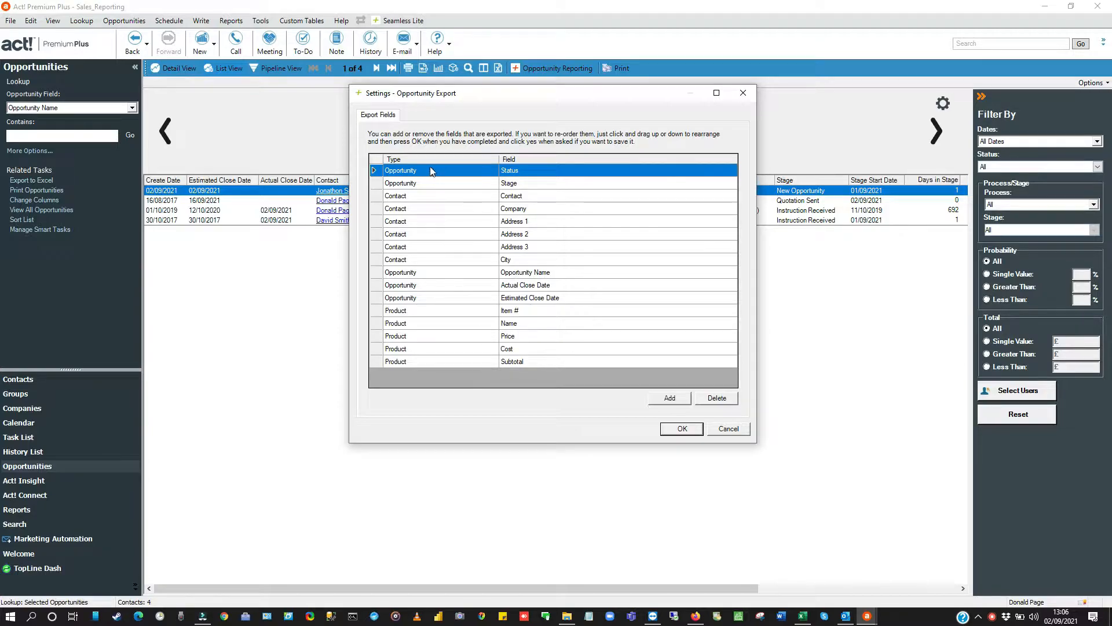
pyautogui.click(421, 197)
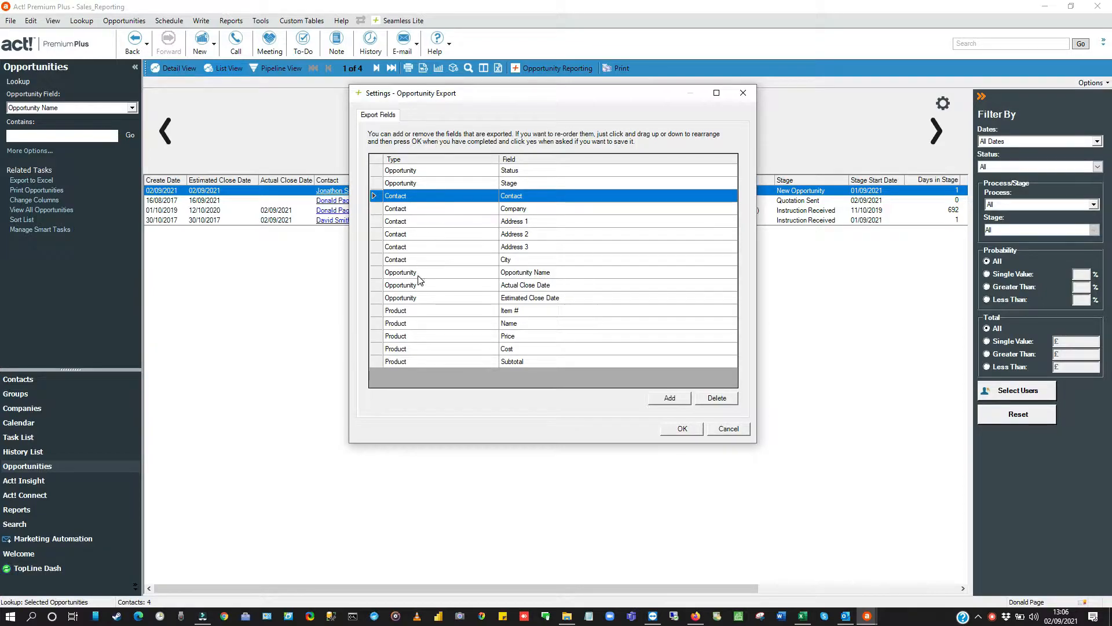
# Step: Look through the field categories available for adding to the export, including Company Fields, and leave without inserting any
pyautogui.click(686, 402)
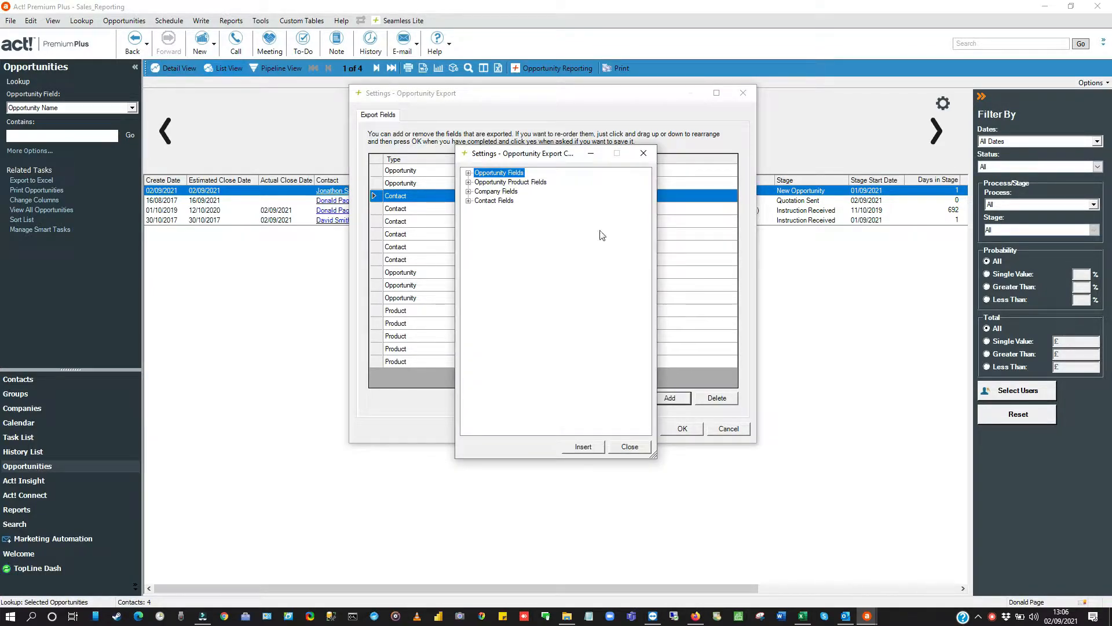
pyautogui.click(469, 193)
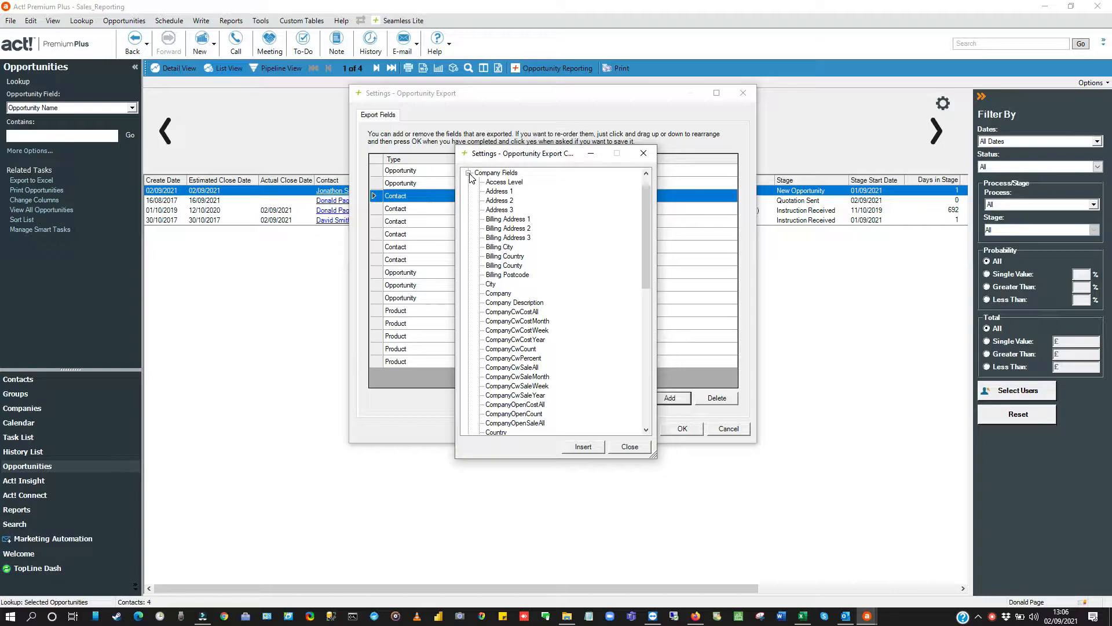
pyautogui.click(469, 172)
pyautogui.click(502, 183)
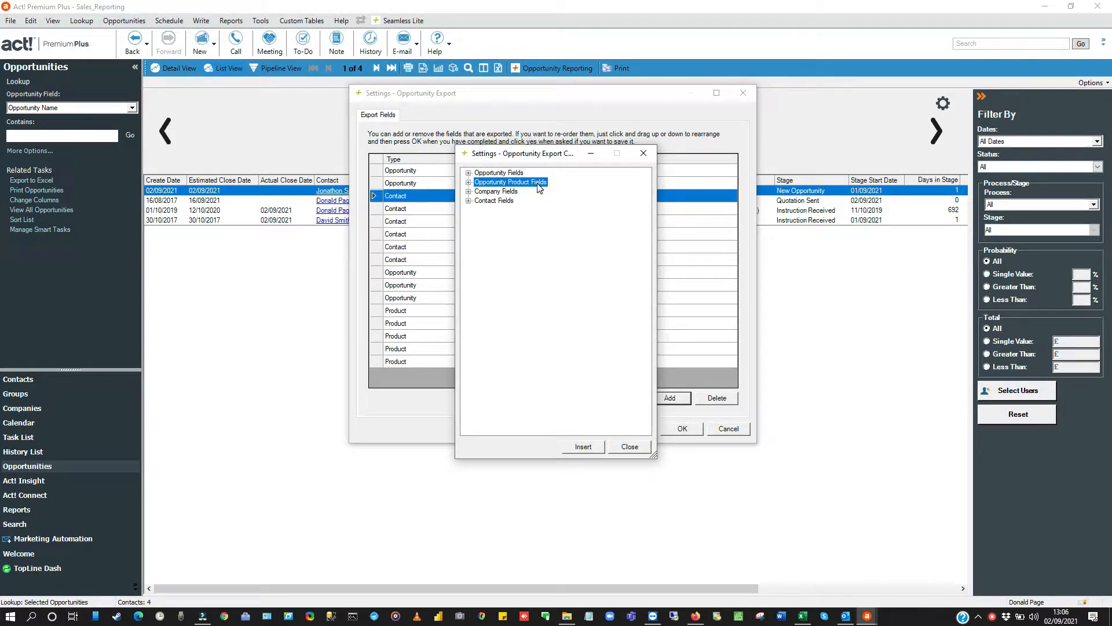
pyautogui.click(631, 448)
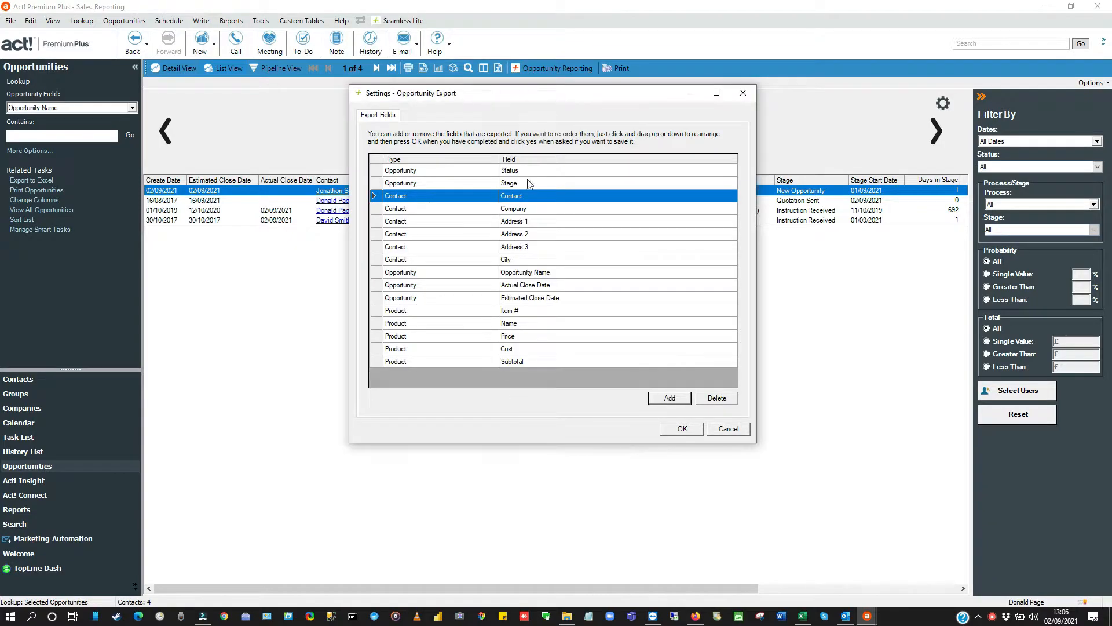
# Step: Examine the available Opportunity Fields and Opportunity Product Fields for the export, and close the field chooser without inserting any
pyautogui.moveTo(502, 94); pyautogui.dragTo(702, 96)
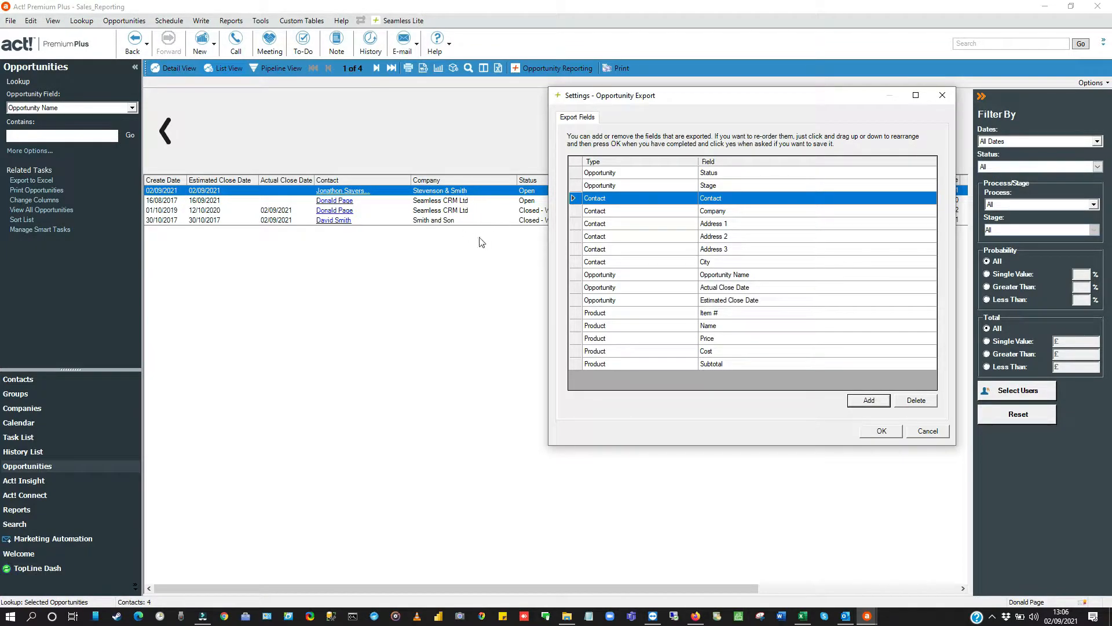
pyautogui.click(869, 399)
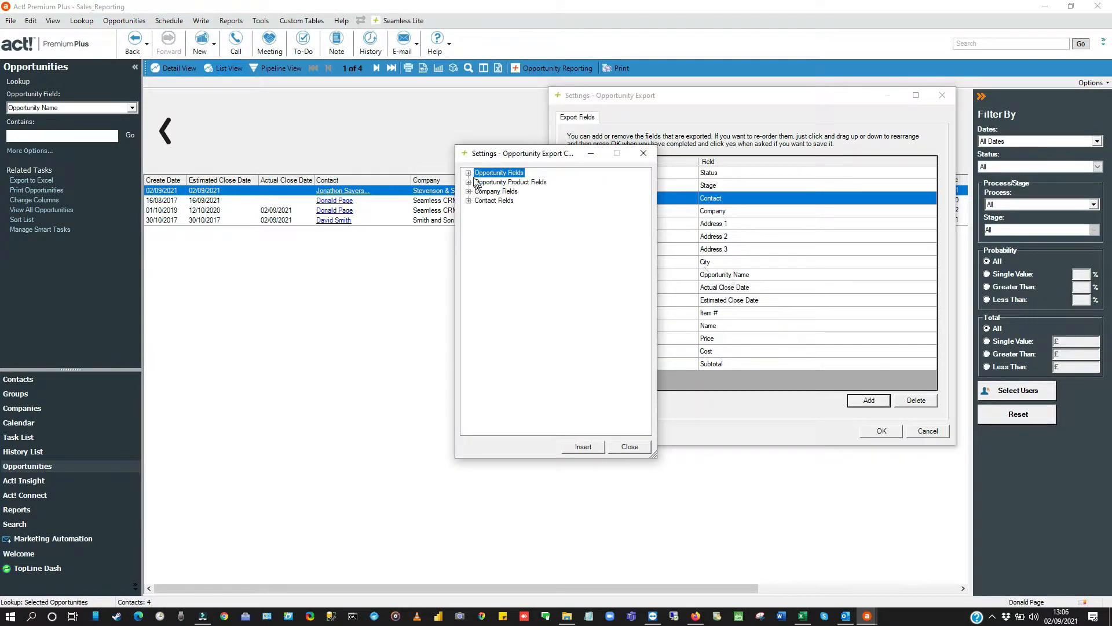
pyautogui.click(469, 173)
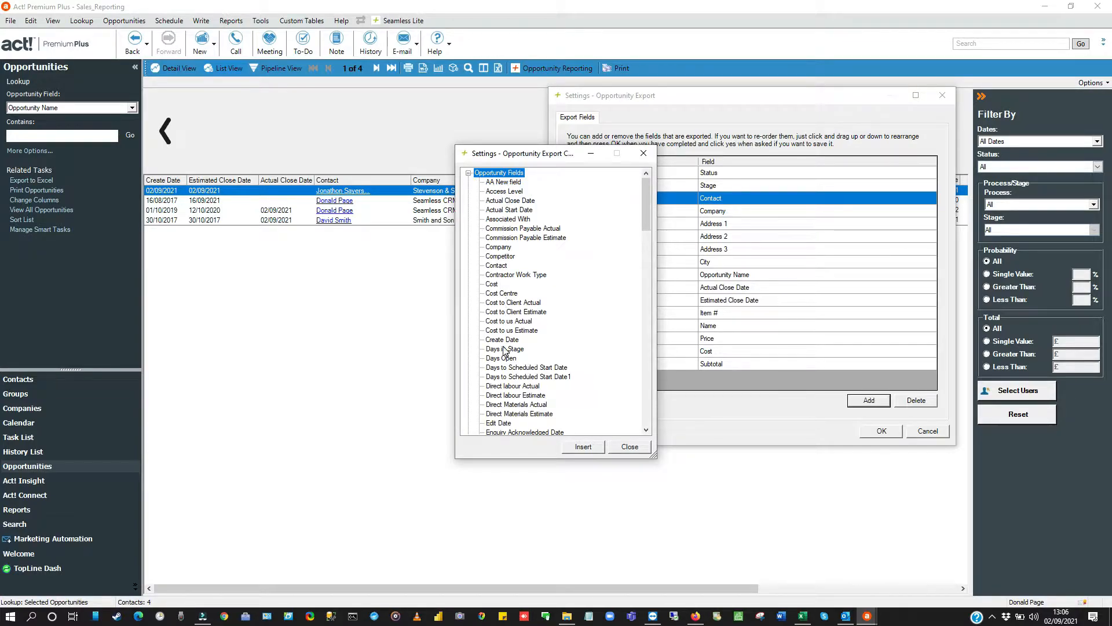
pyautogui.scroll(-4, 504, 350)
pyautogui.scroll(-4, 503, 350)
pyautogui.scroll(6, 501, 349)
pyautogui.scroll(-5, 501, 348)
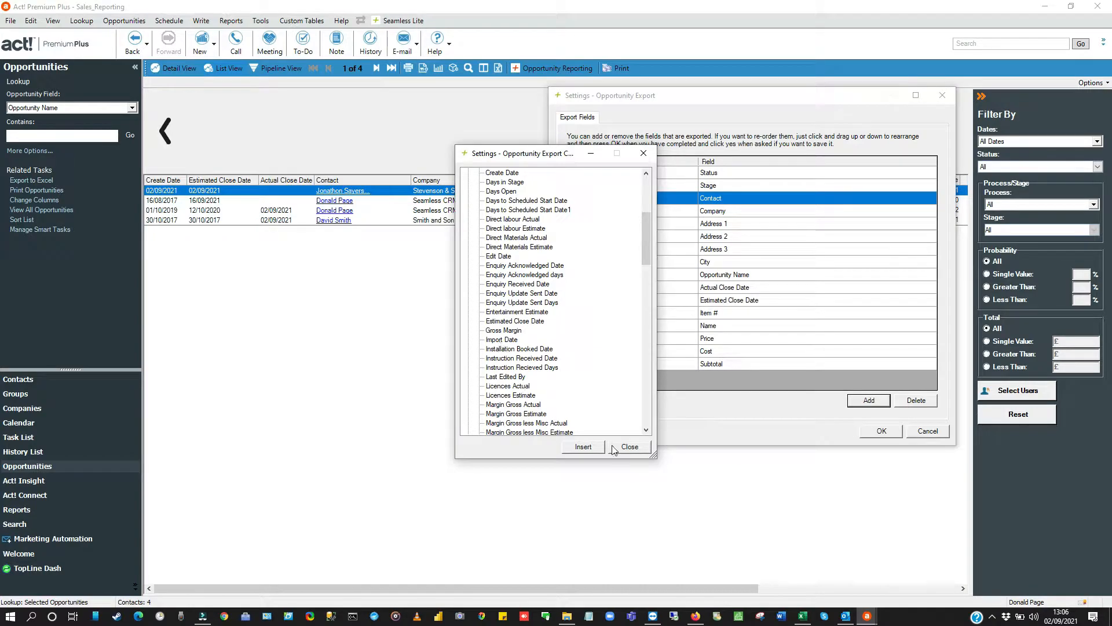
pyautogui.scroll(6, 503, 221)
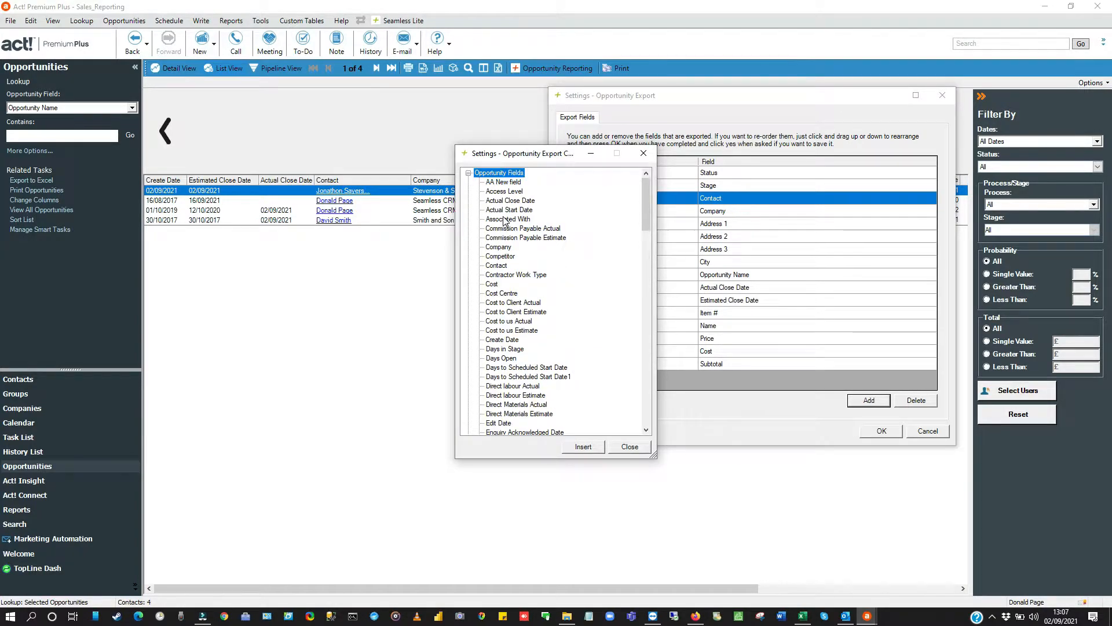
pyautogui.click(468, 173)
pyautogui.click(468, 182)
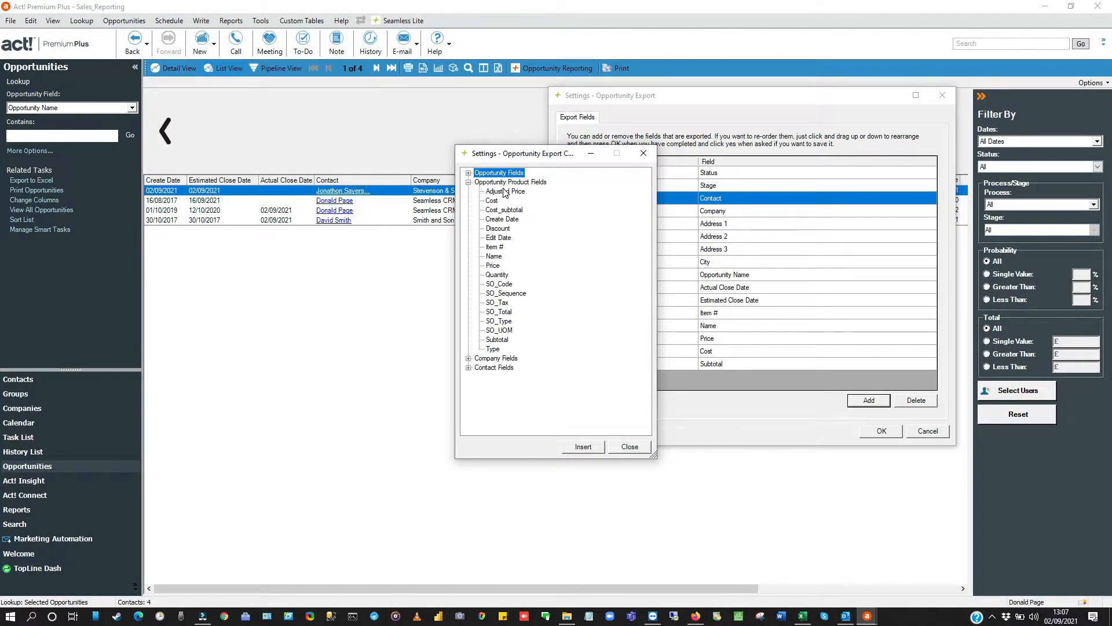
pyautogui.click(631, 446)
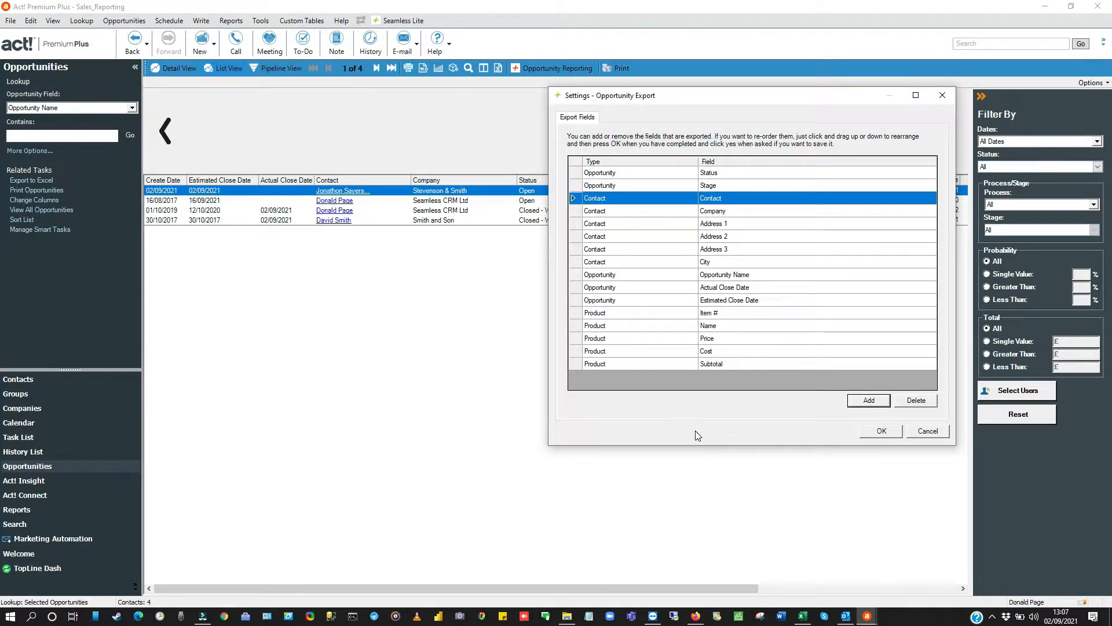
# Step: Try to move the product Name field above Item # in the export order, and save the export settings
pyautogui.moveTo(730, 95); pyautogui.dragTo(652, 92)
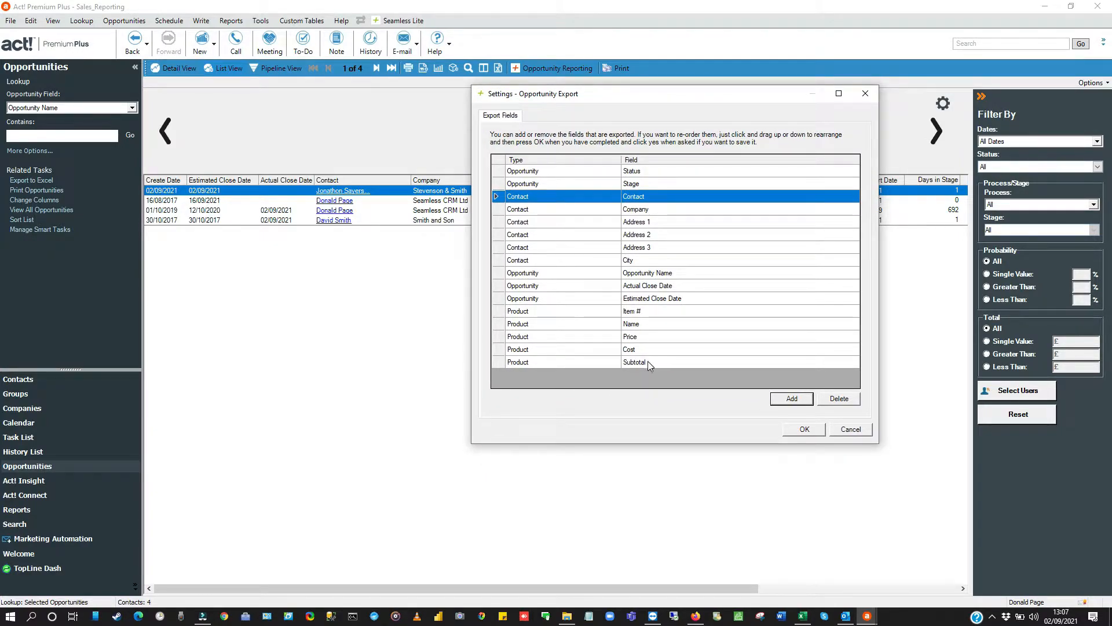
pyautogui.click(649, 328)
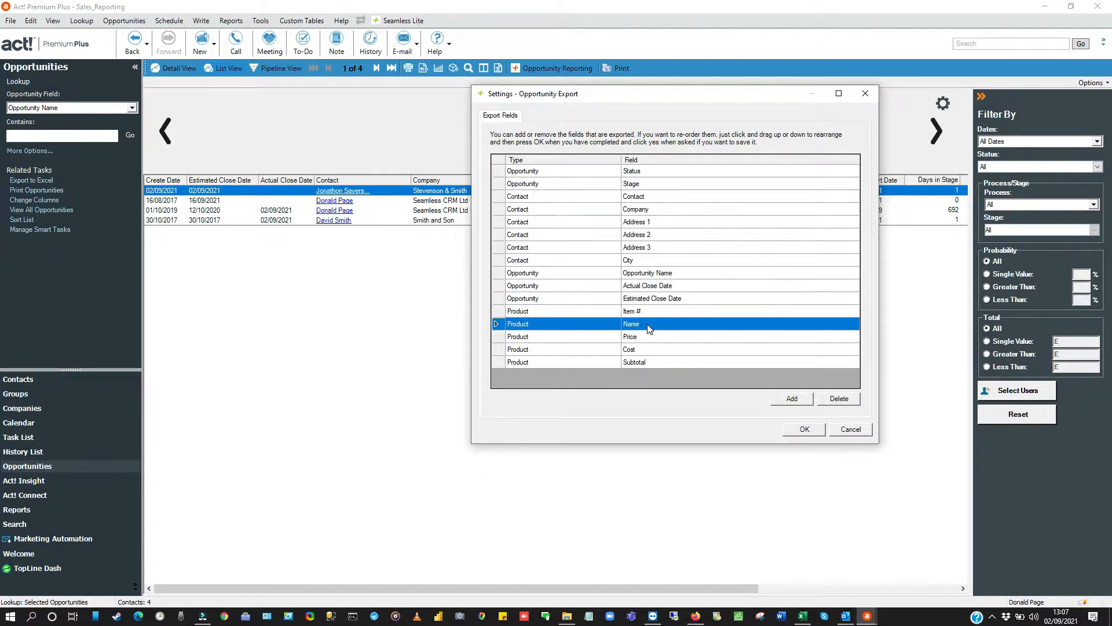
pyautogui.moveTo(645, 323); pyautogui.dragTo(645, 311)
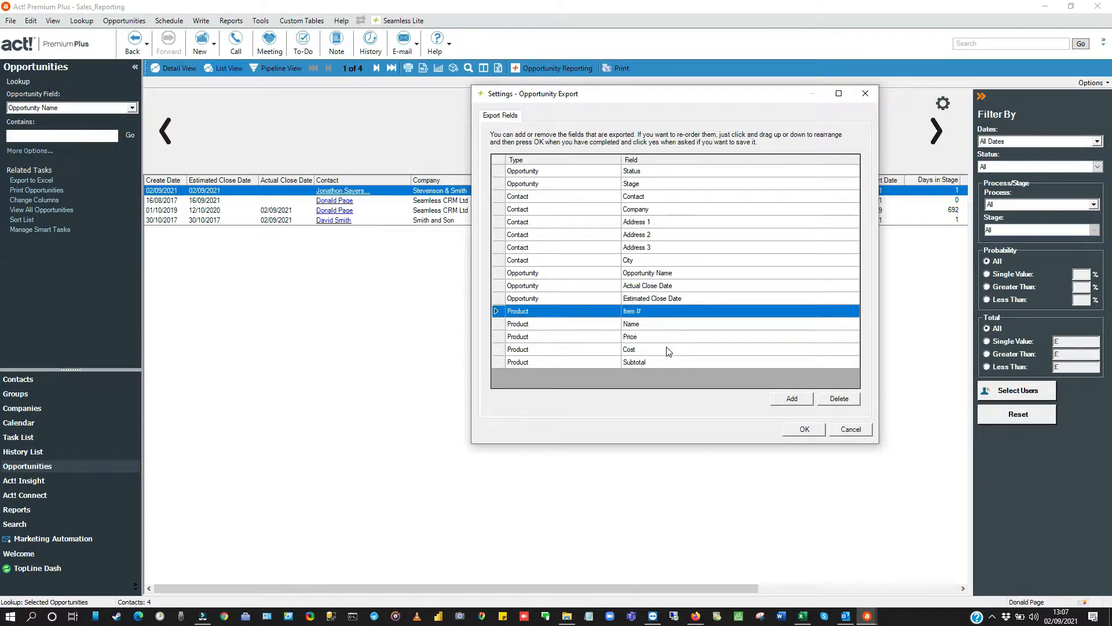
pyautogui.click(848, 429)
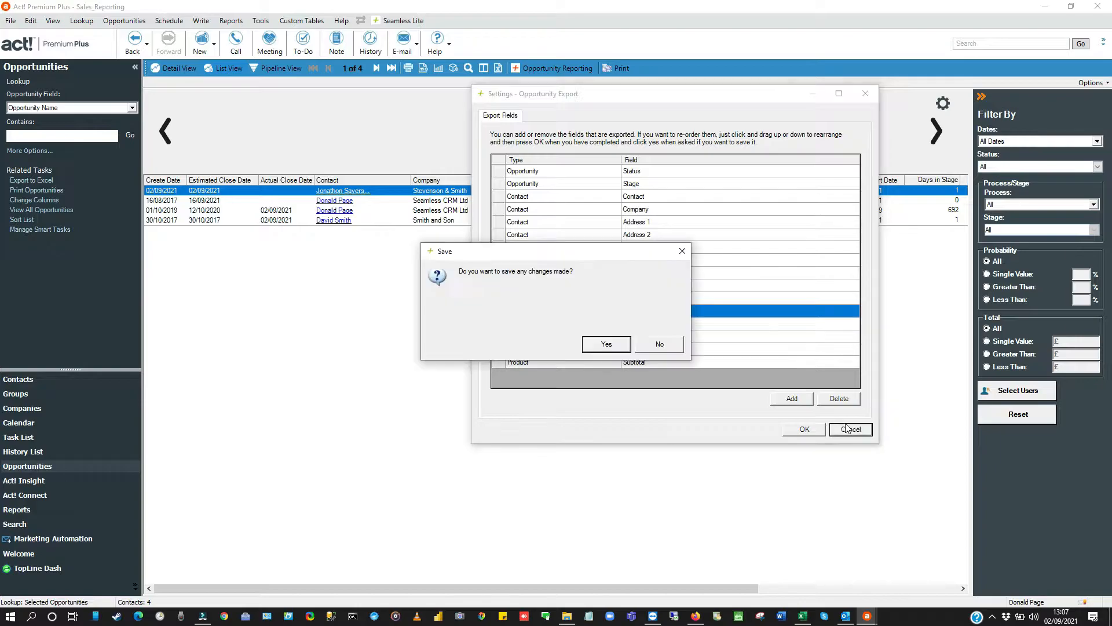
pyautogui.click(606, 344)
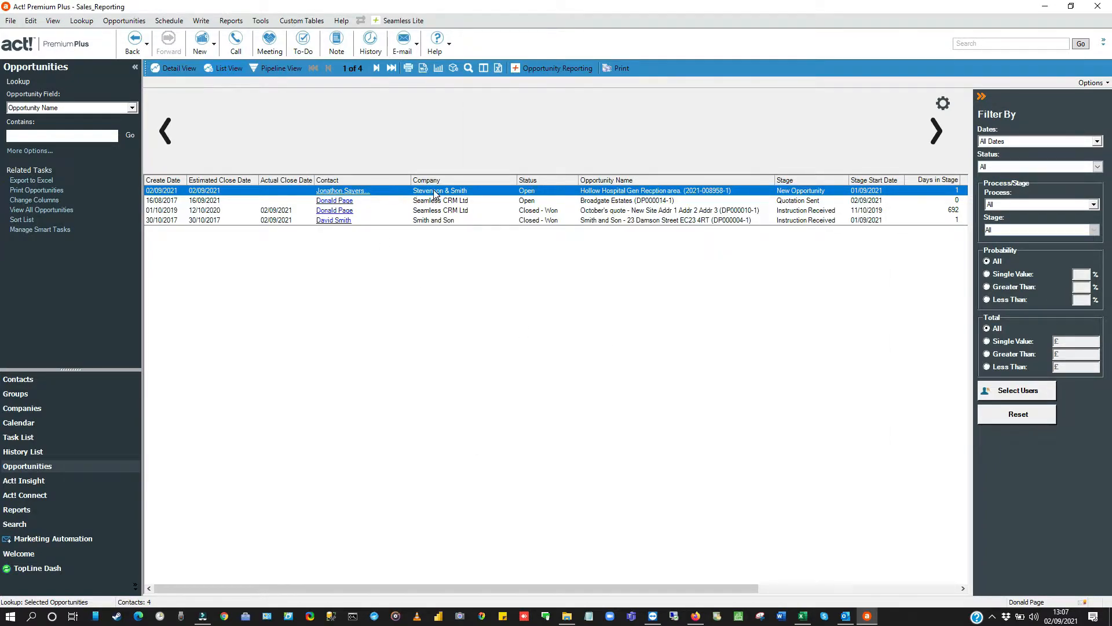
# Step: Select all four listed opportunities and export them with Opportunity Reporting to Opportunity Export.xlsx in the Documents folder
pyautogui.moveTo(435, 194)
pyautogui.keyDown('shift'); pyautogui.click(599, 221); pyautogui.keyUp('shift')
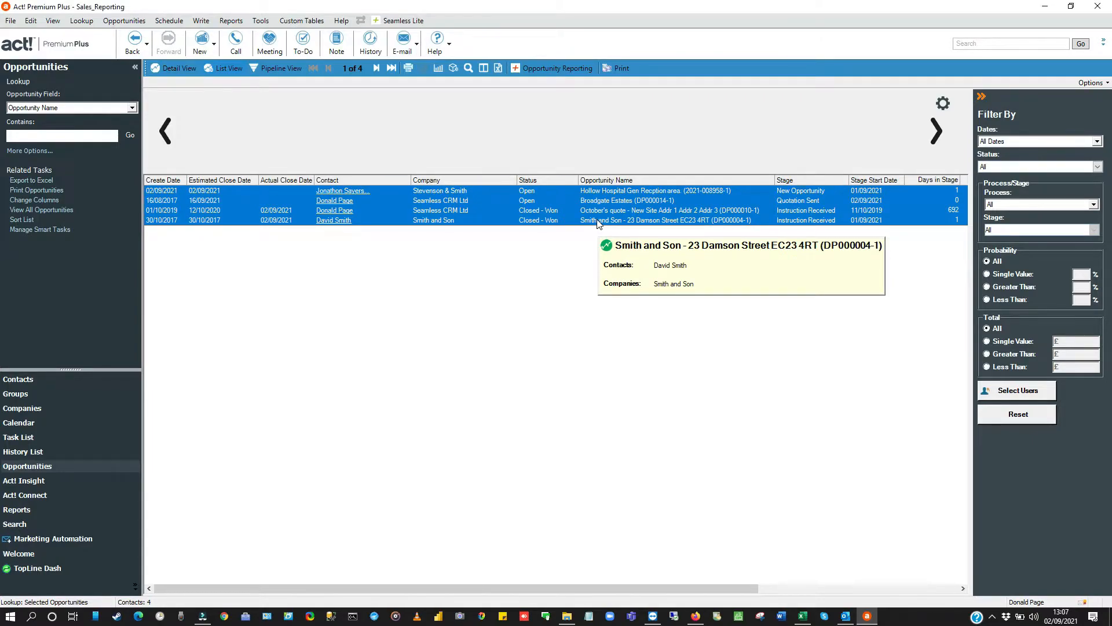
pyautogui.rightClick(599, 220)
pyautogui.click(534, 332)
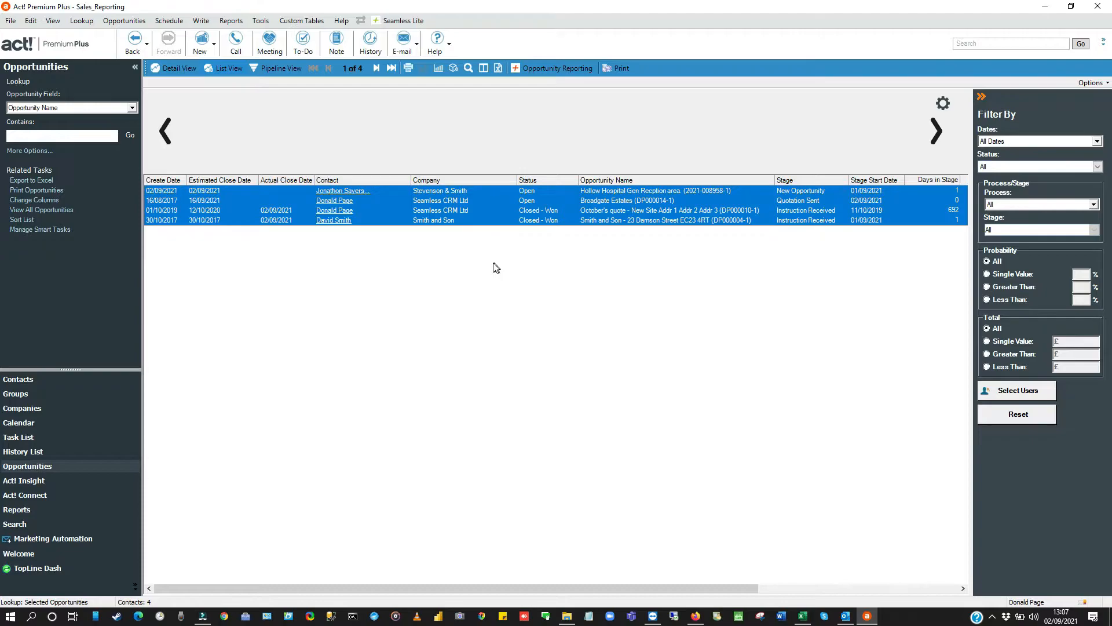
pyautogui.click(555, 69)
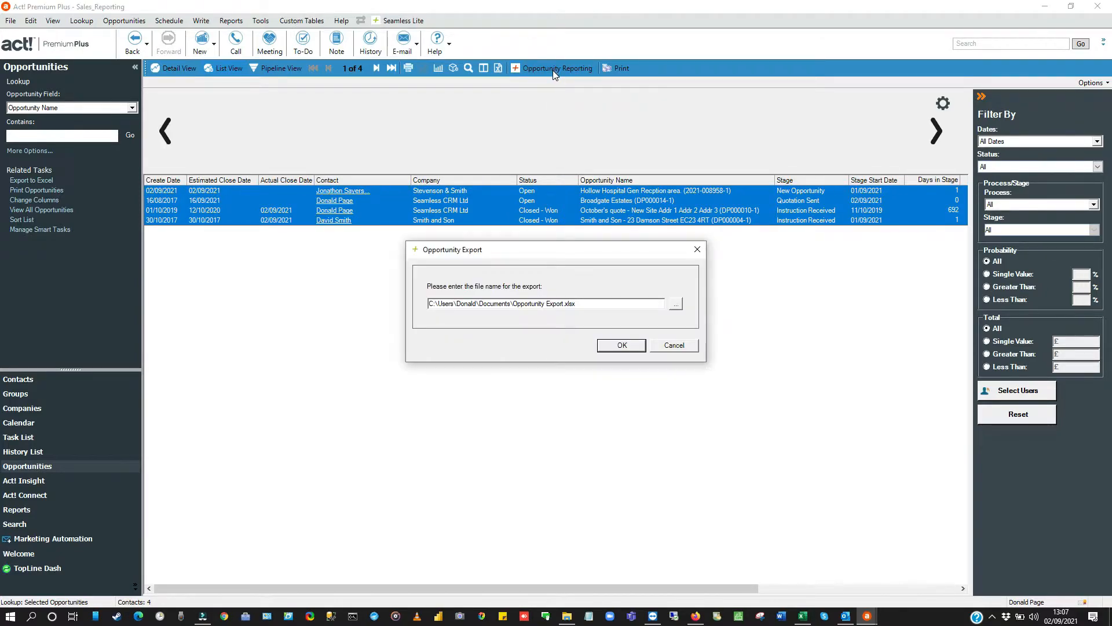
pyautogui.moveTo(580, 303); pyautogui.dragTo(426, 301)
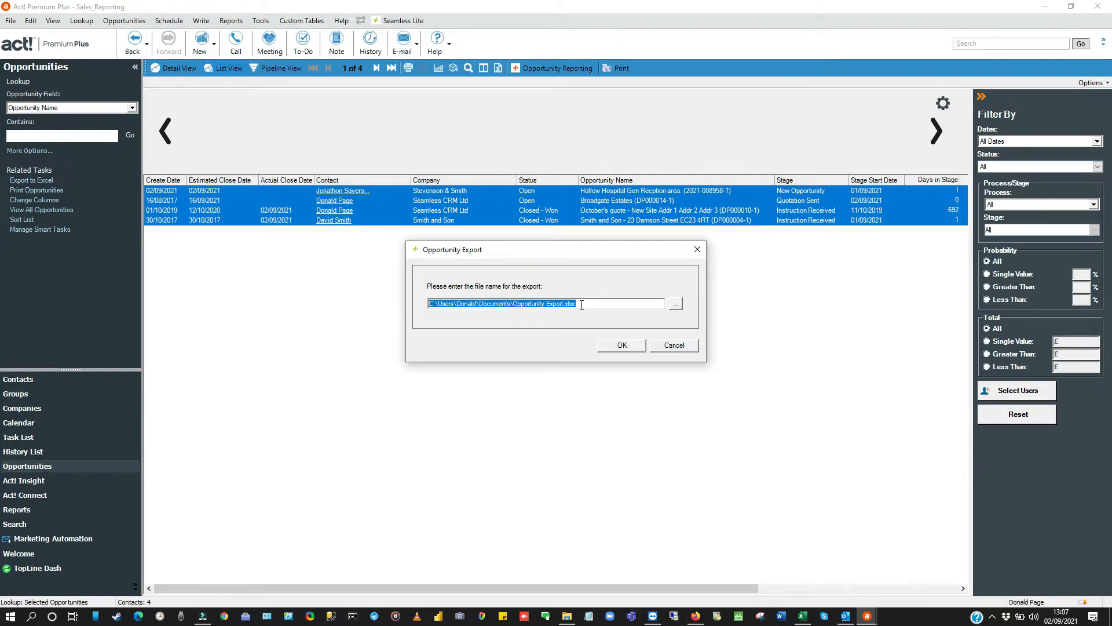
pyautogui.click(631, 345)
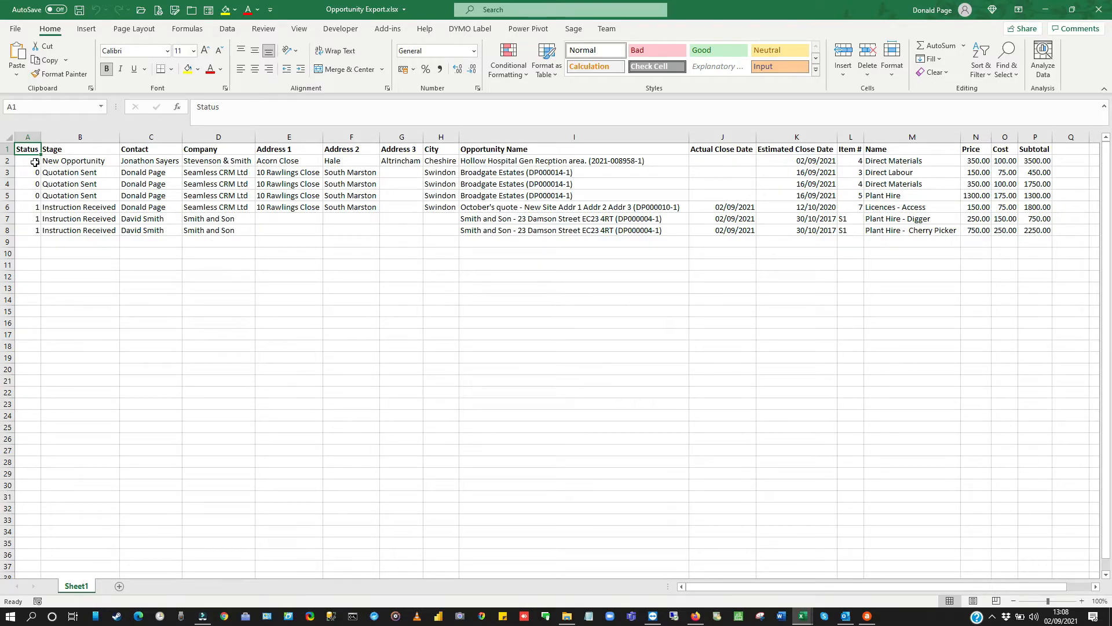
# Step: Review the Status, Stage, and contact and address columns in the exported Excel workbook
pyautogui.moveTo(33, 161); pyautogui.dragTo(33, 230)
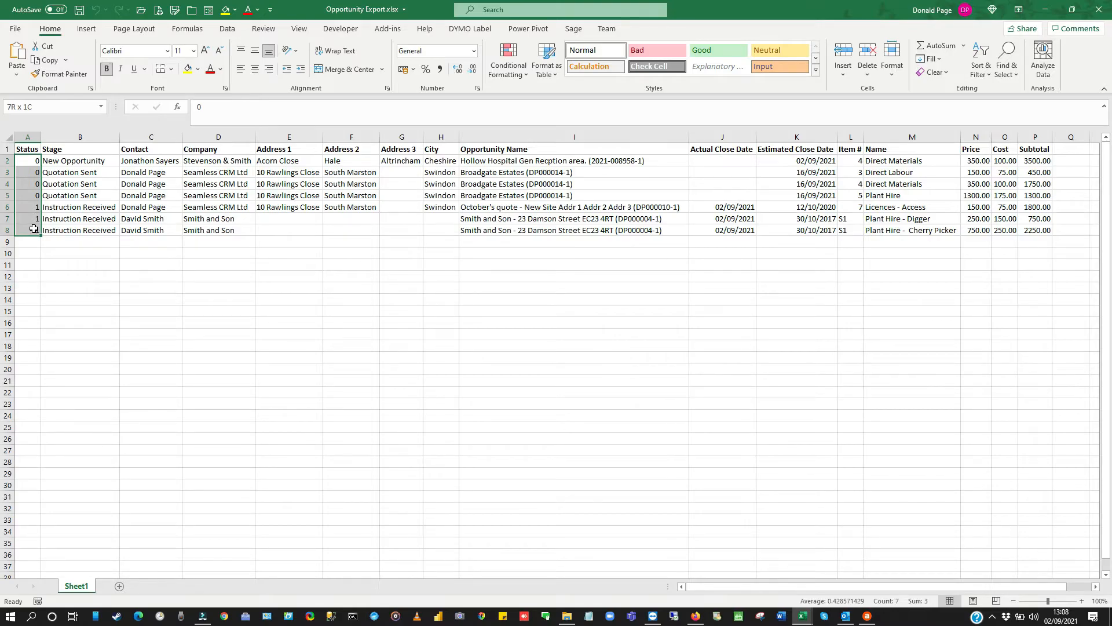
pyautogui.moveTo(34, 229); pyautogui.dragTo(34, 229)
pyautogui.moveTo(91, 161); pyautogui.dragTo(92, 228)
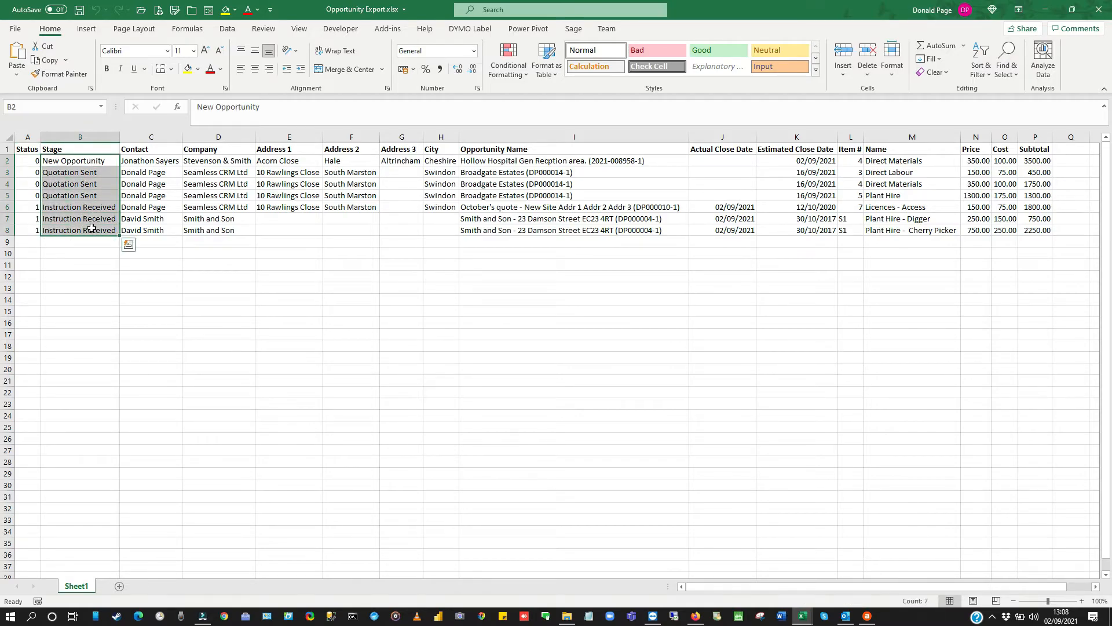
pyautogui.click(110, 163)
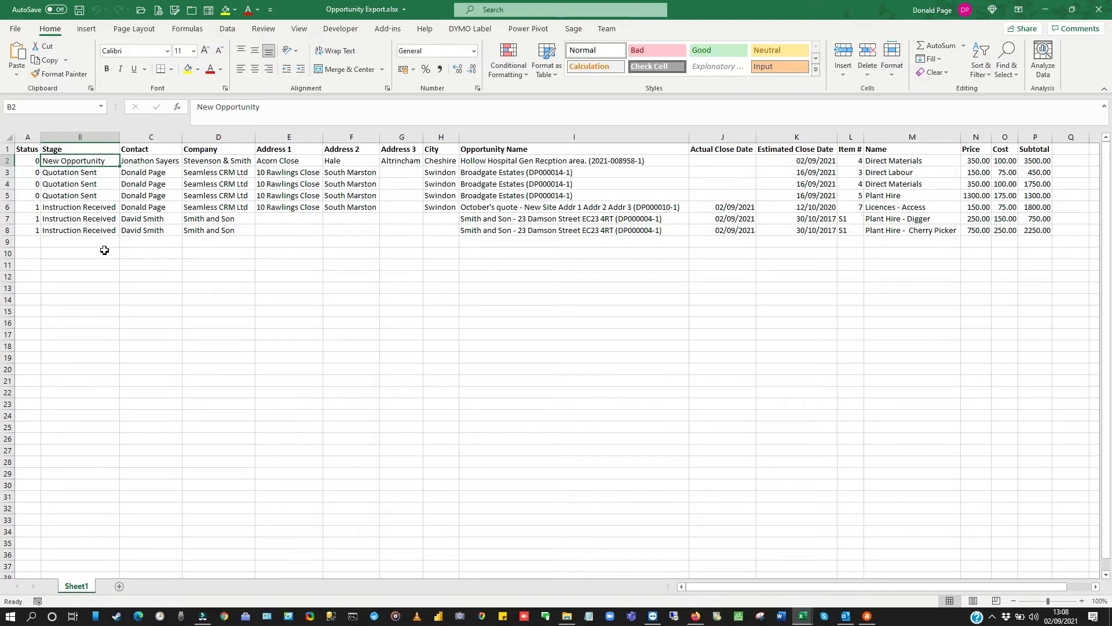
pyautogui.moveTo(151, 138); pyautogui.dragTo(426, 137)
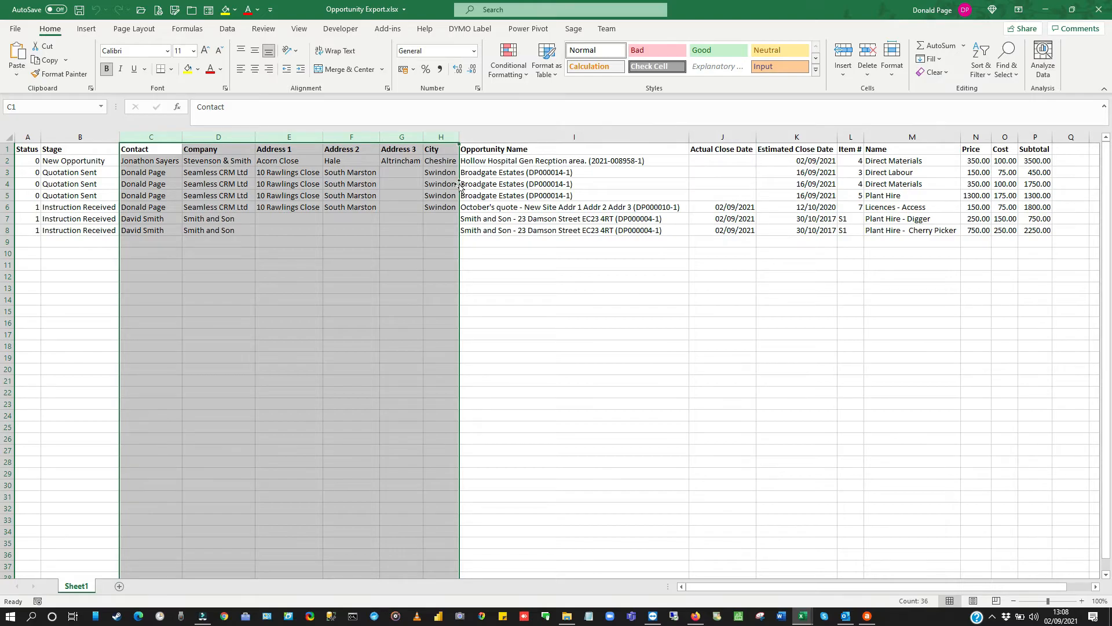
pyautogui.click(490, 161)
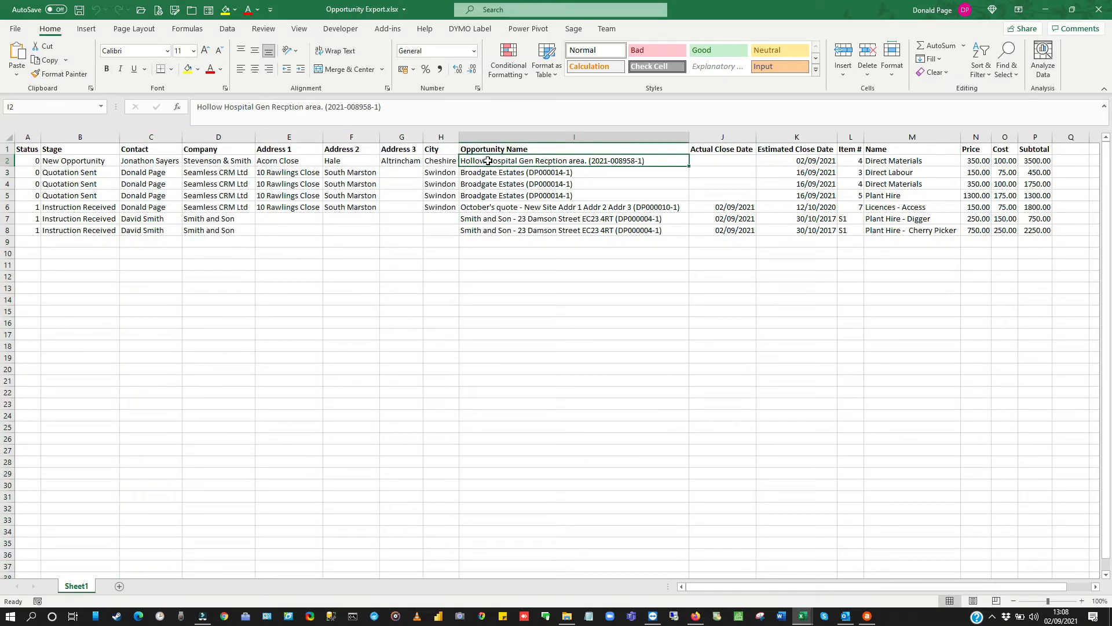
# Step: Review the opportunity names, close dates, product columns and the Broadgate Estates rows, and return to Act!
pyautogui.moveTo(26, 161); pyautogui.dragTo(79, 162)
pyautogui.click(510, 161)
pyautogui.moveTo(717, 160); pyautogui.dragTo(799, 160)
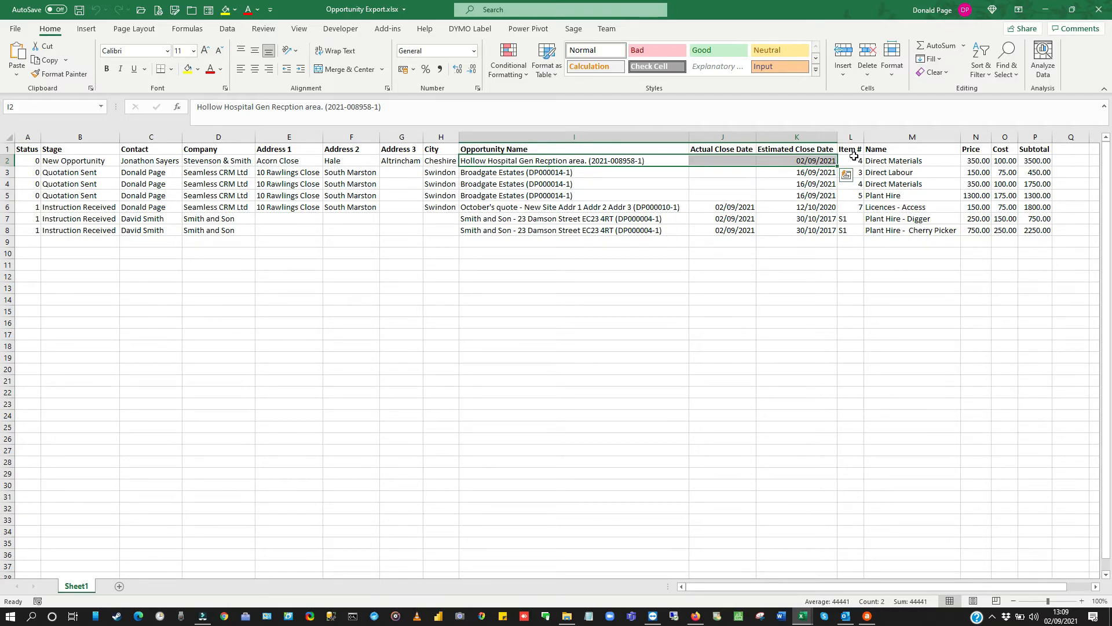
pyautogui.moveTo(854, 160); pyautogui.dragTo(1040, 235)
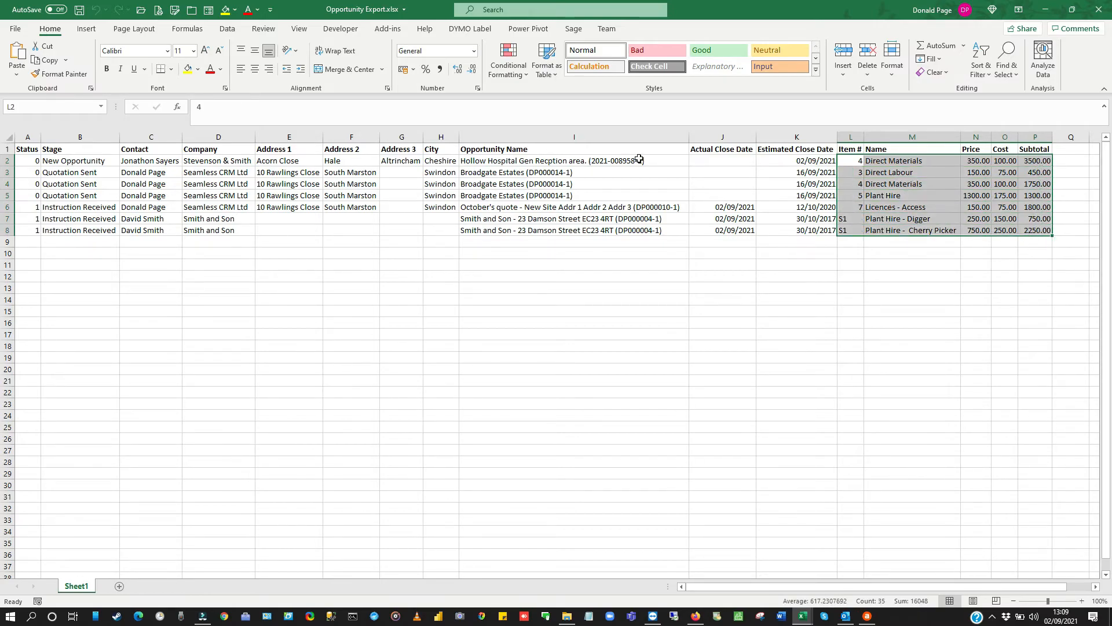
pyautogui.click(8, 172)
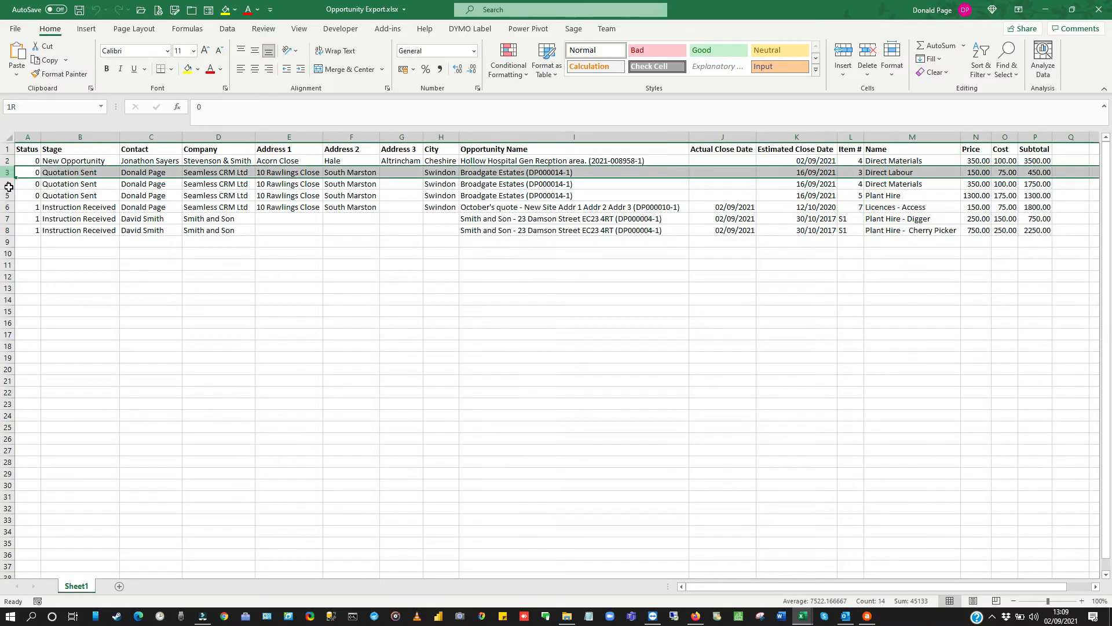
pyautogui.moveTo(9, 186); pyautogui.dragTo(9, 195)
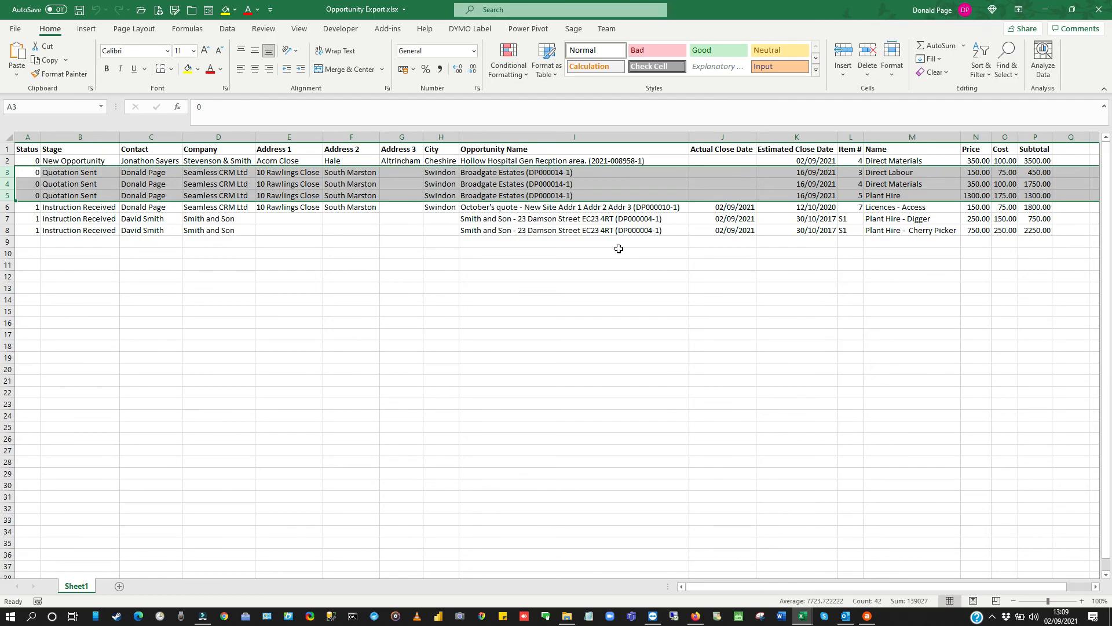
pyautogui.click(1053, 11)
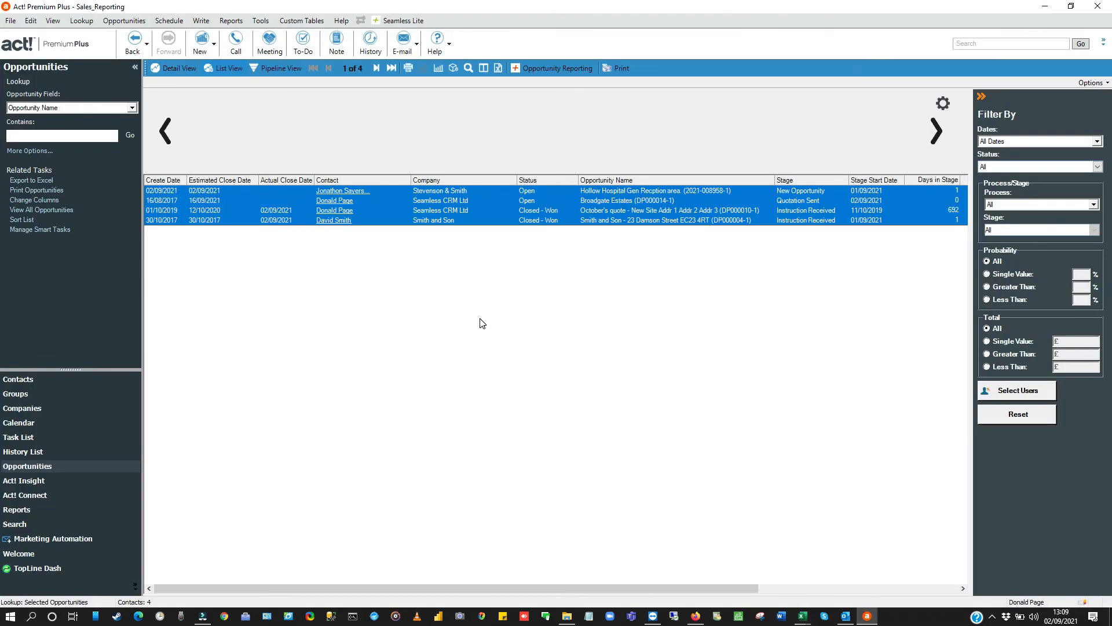